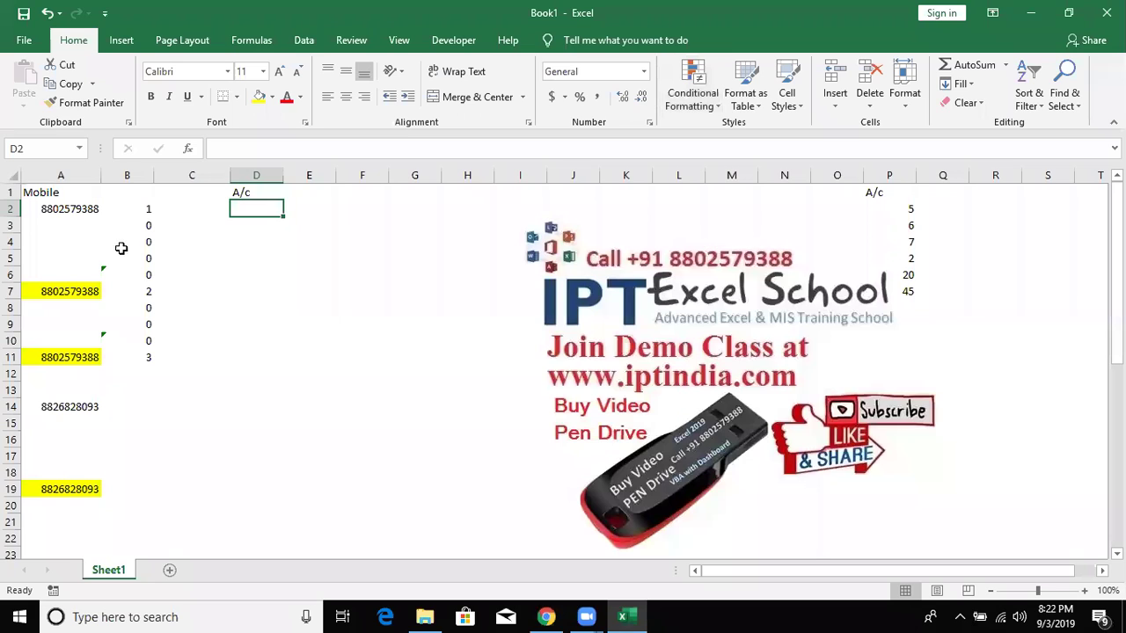
- Review column A's mobile numbers, checking the repeats in A7 and A14, and its conditional formatting options
click(91, 226)
click(80, 289)
click(82, 323)
click(88, 374)
click(58, 409)
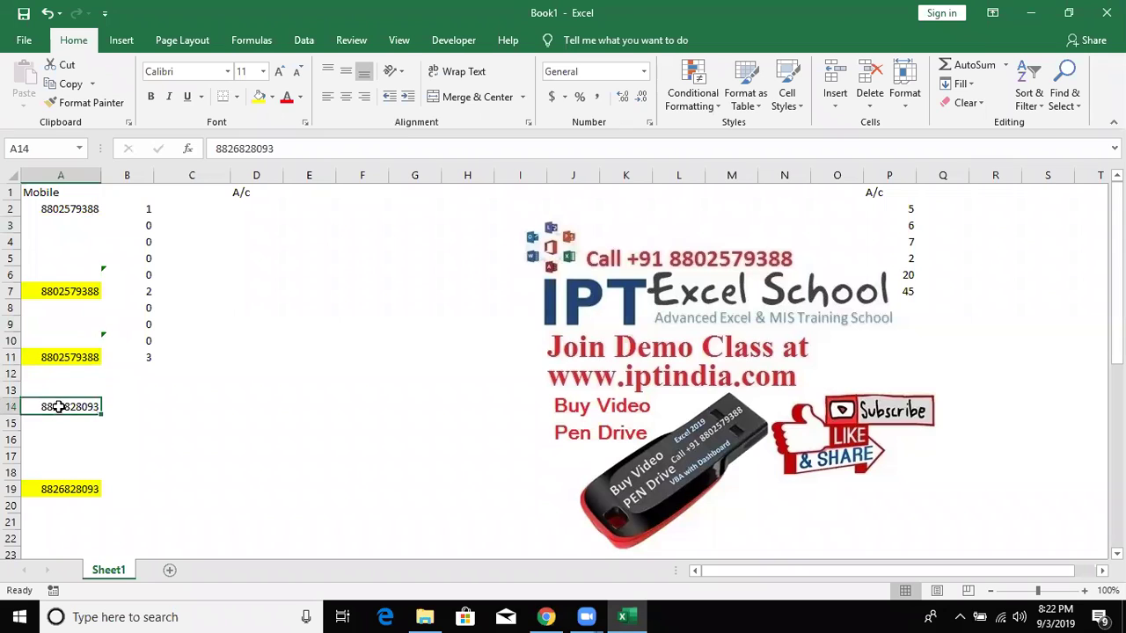
click(88, 291)
click(81, 175)
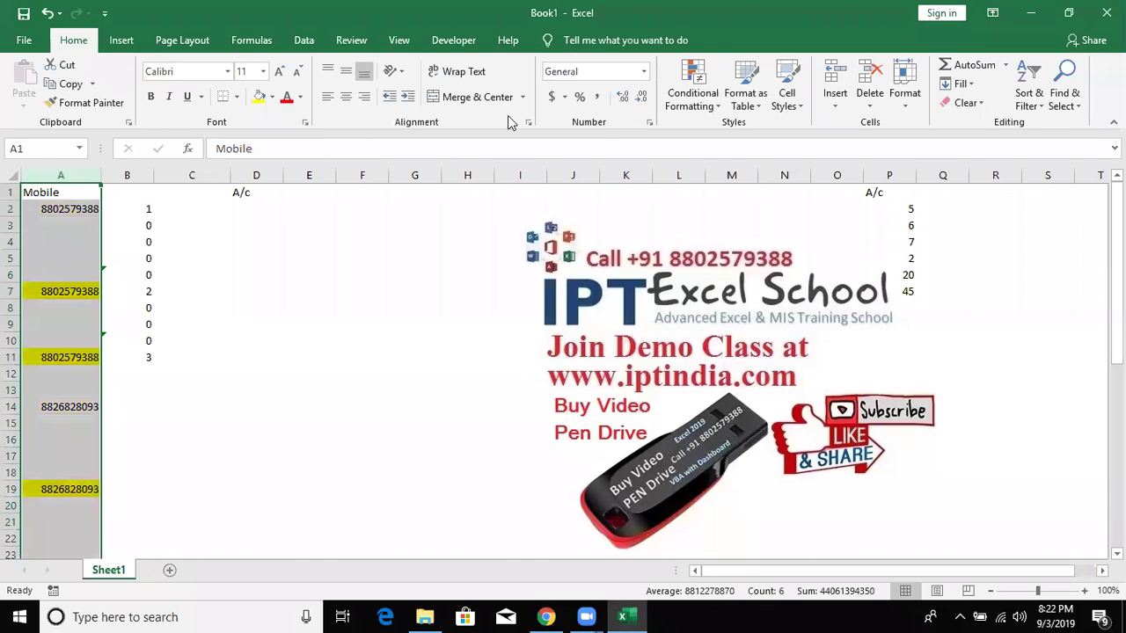
click(696, 93)
mouse_move(746, 136)
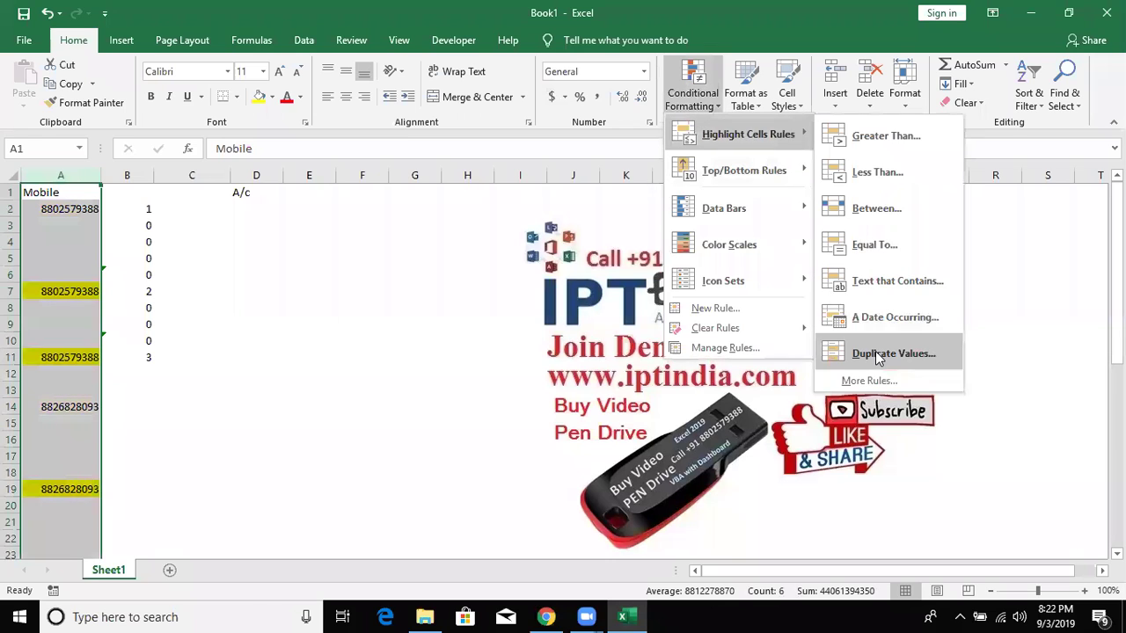
click(97, 220)
- Select the mobile numbers A2 and A6:A19, then move along row 2 past B2's COUNTIF formula
click(87, 207)
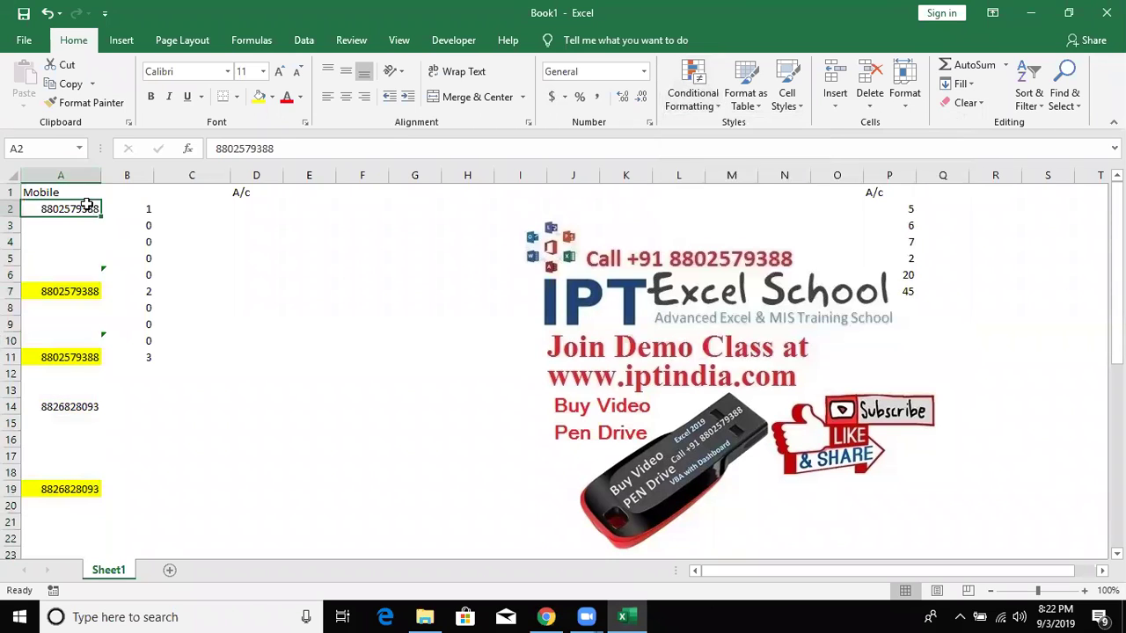
drag(86, 275, 70, 467)
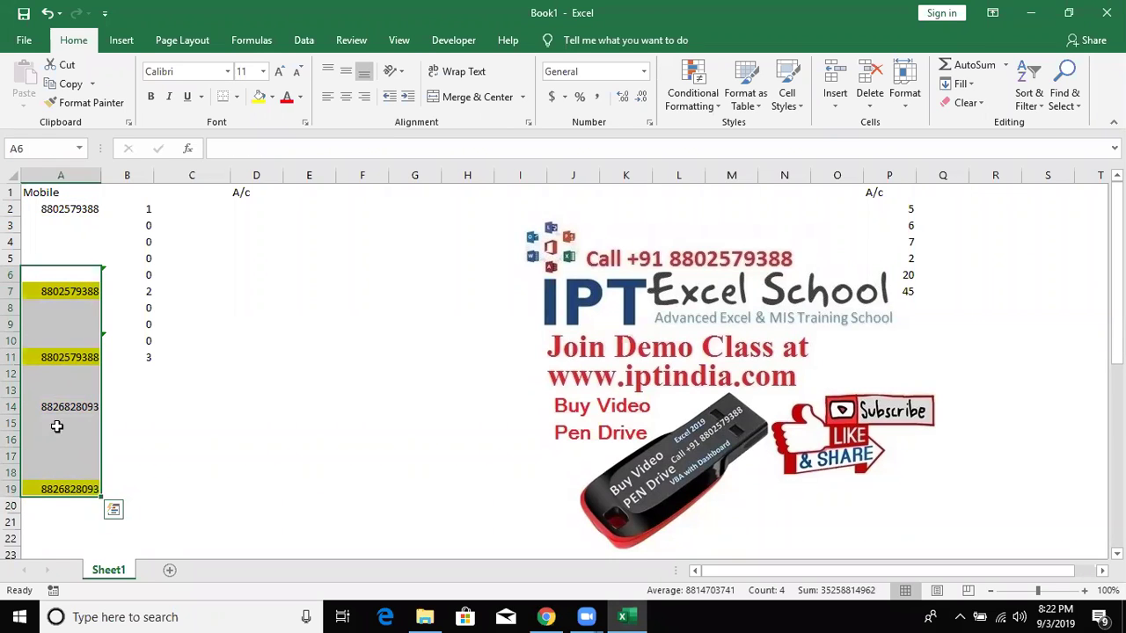
click(64, 204)
click(63, 195)
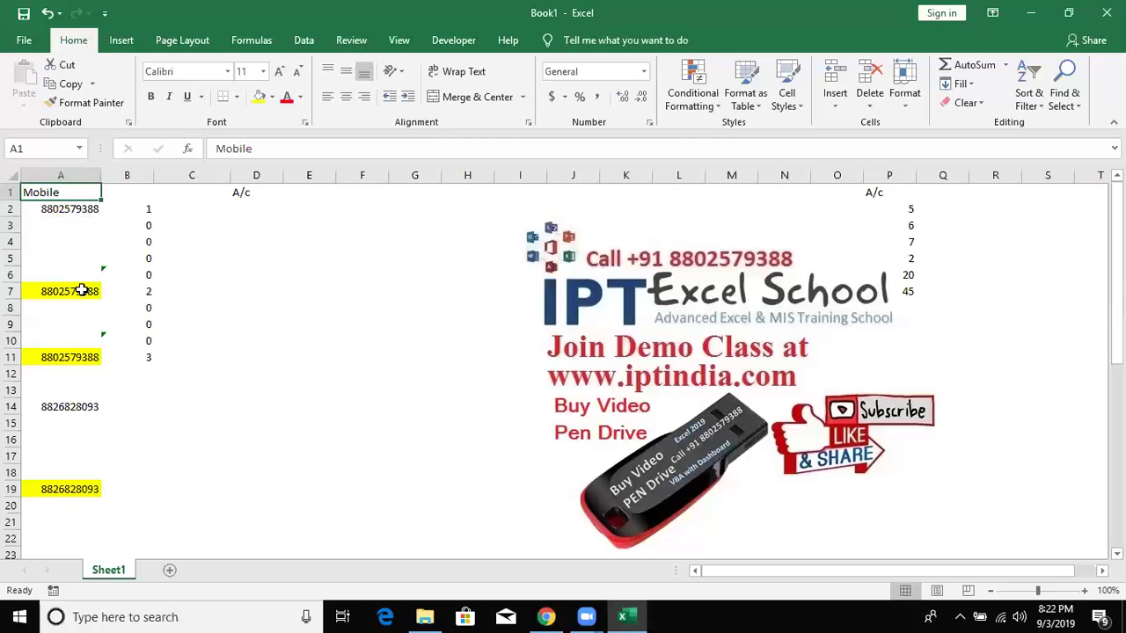
key(Down)
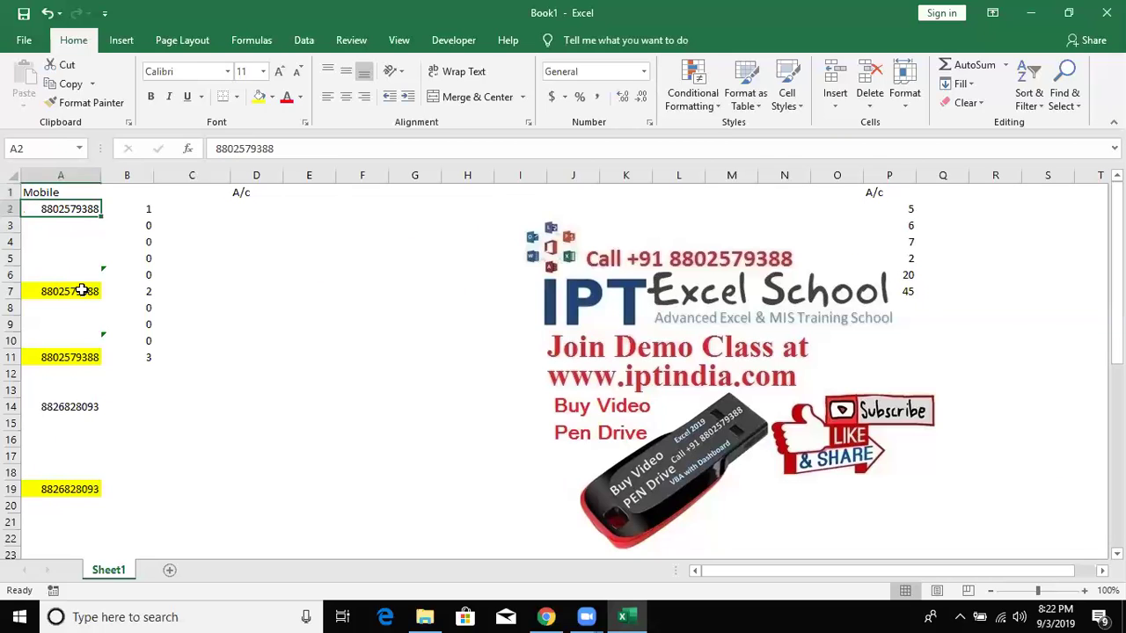
key(Right)
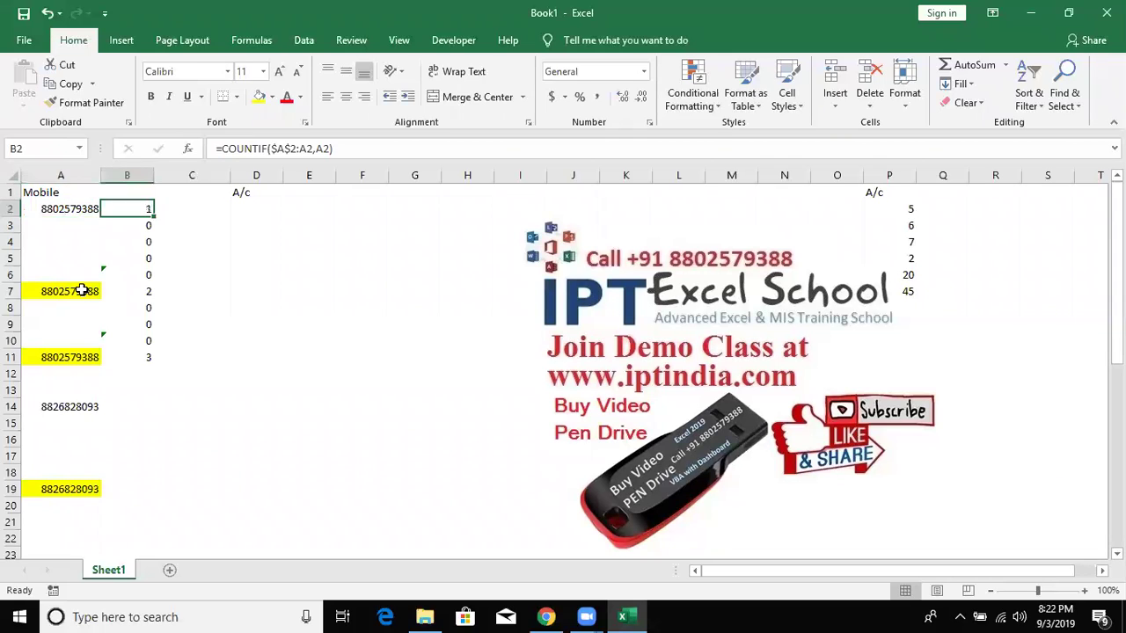
key(Right)
key(Right)
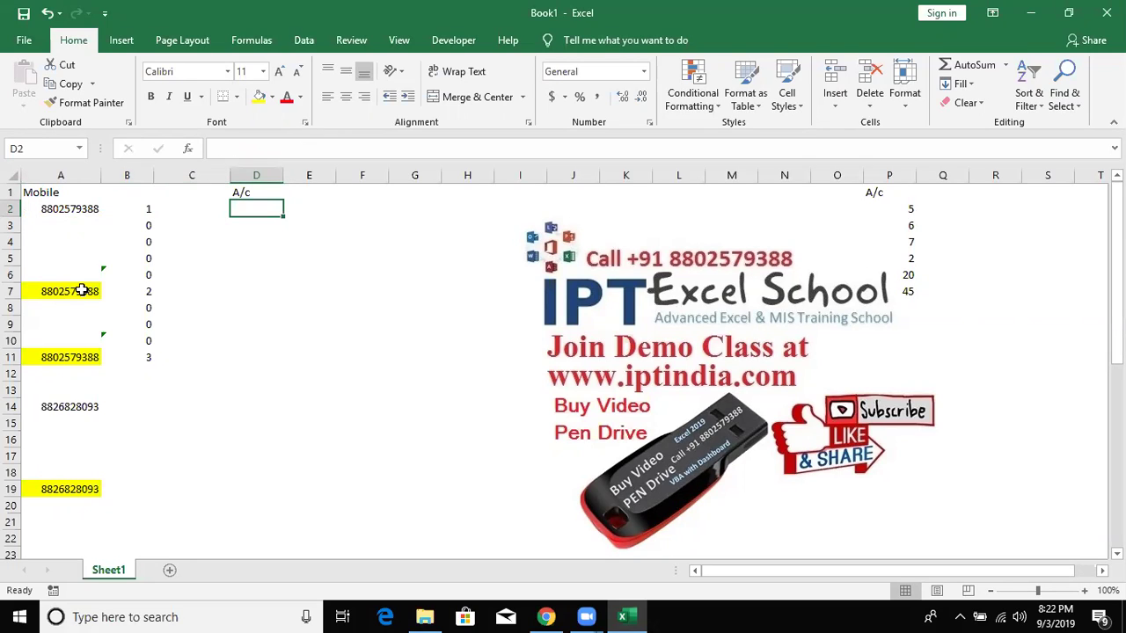
- Enter account number 5 in D2 and compare it with column P's A/c list, where P3 holds 6
click(257, 175)
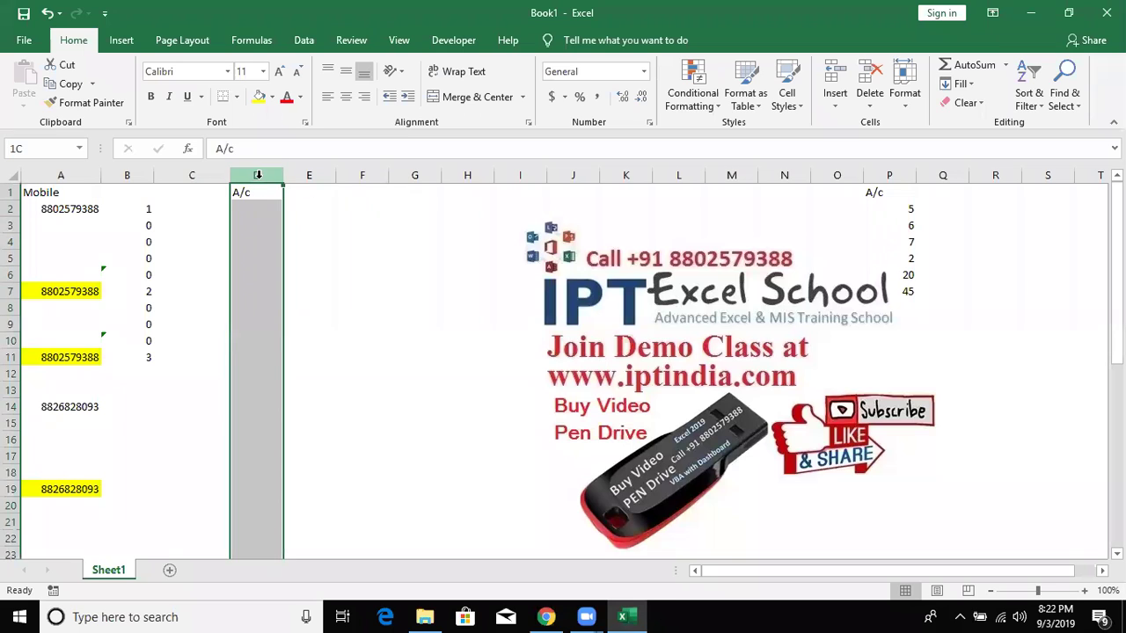
click(257, 208)
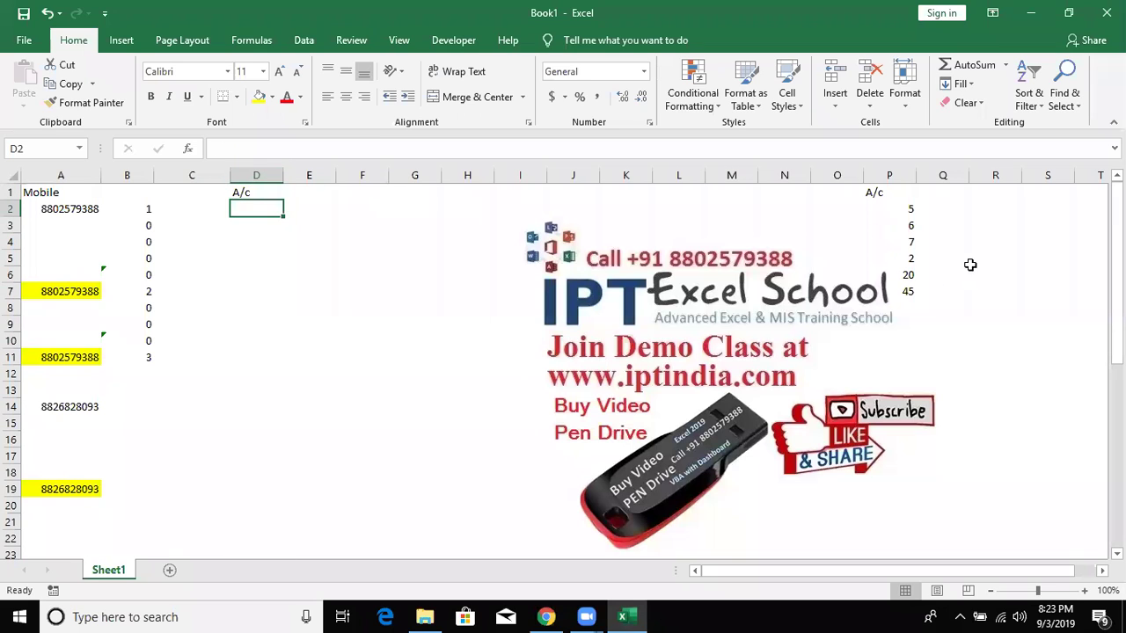
drag(886, 208, 875, 314)
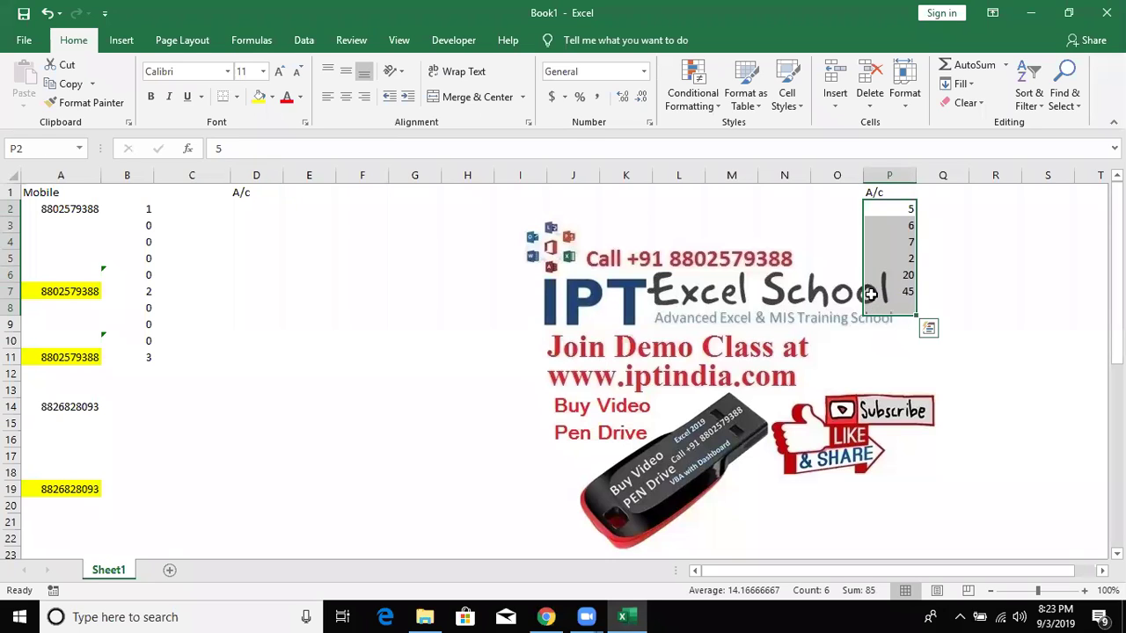
click(257, 222)
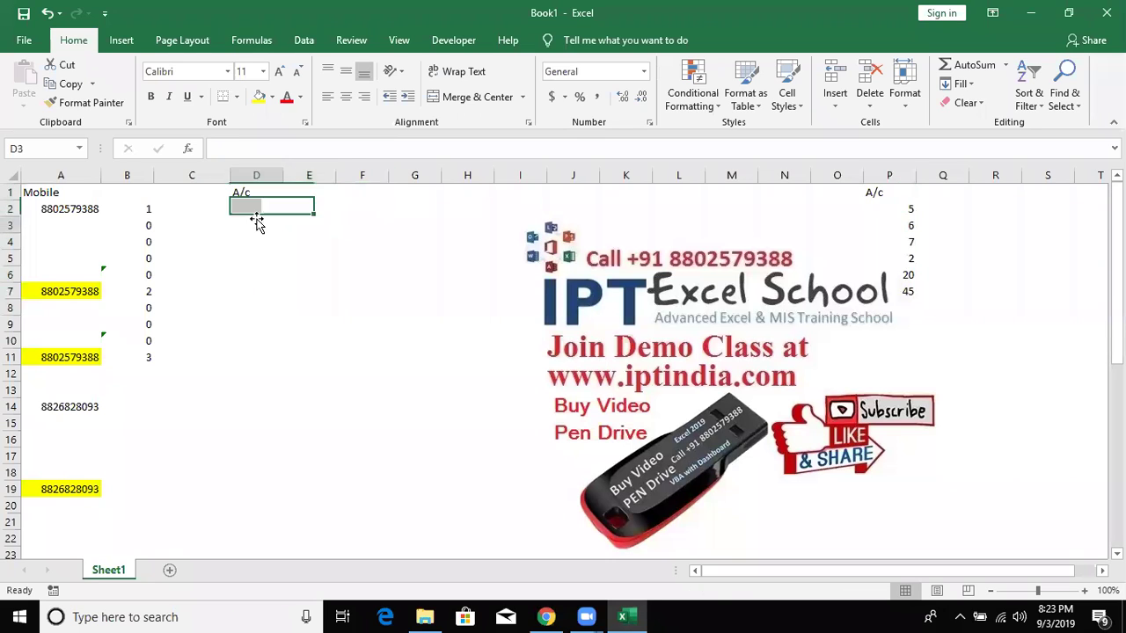
click(273, 209)
text(5)
key(Return)
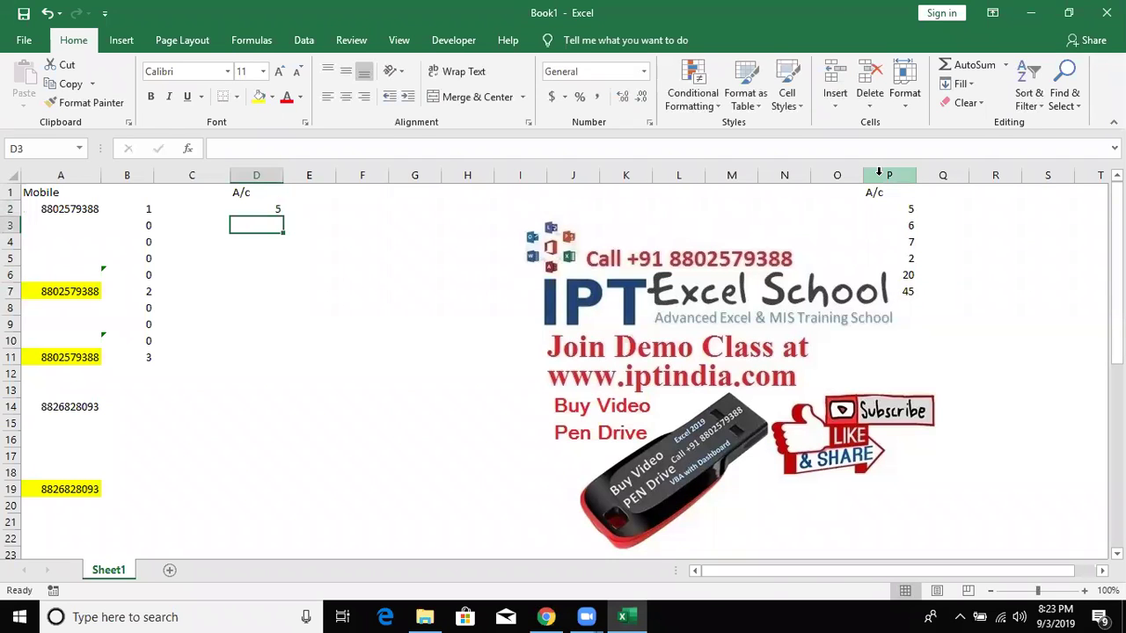
click(878, 171)
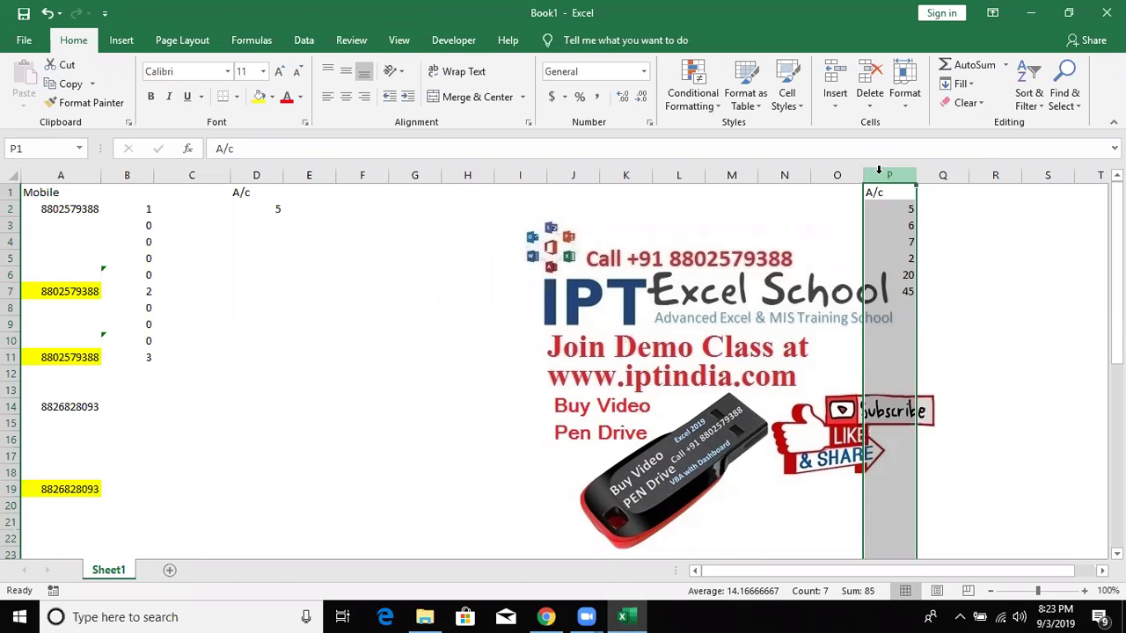
click(275, 206)
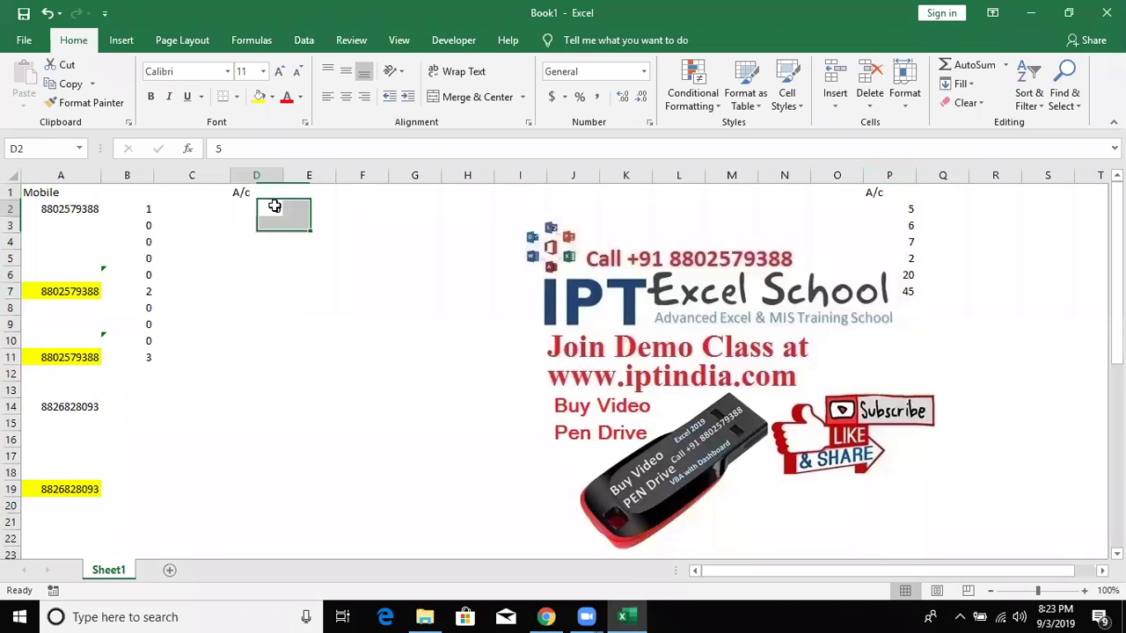
click(902, 225)
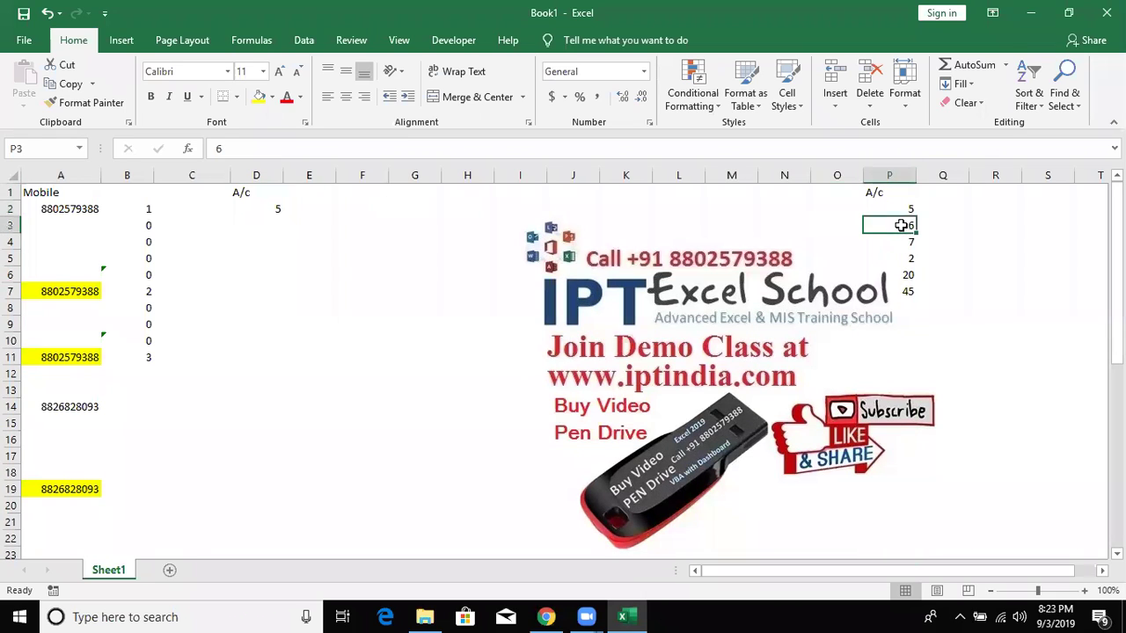
click(327, 204)
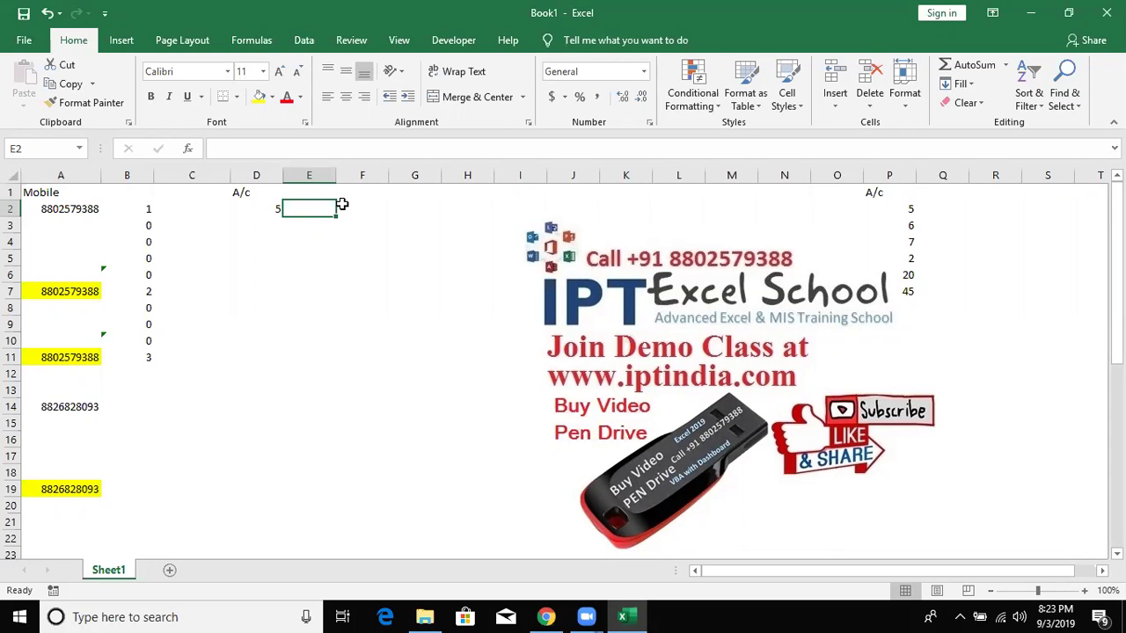
- Enter =COUNTIF(P:P,D2) in E2 to count D2's value in column P
text(=coun)
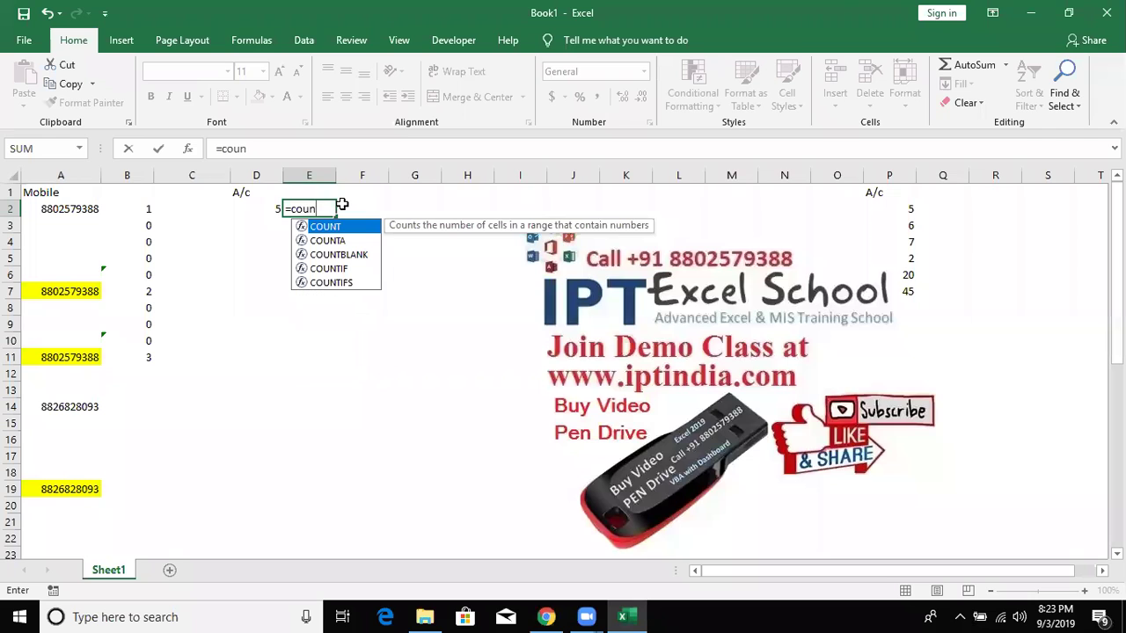
key(Down)
key(Down)
key(Down)
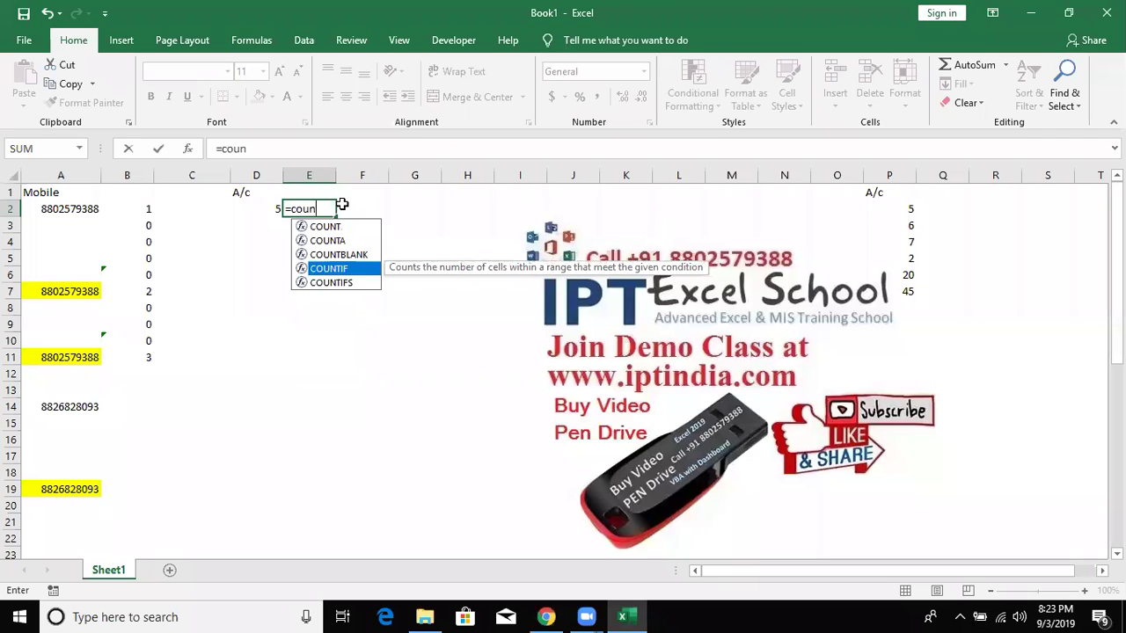
key(Tab)
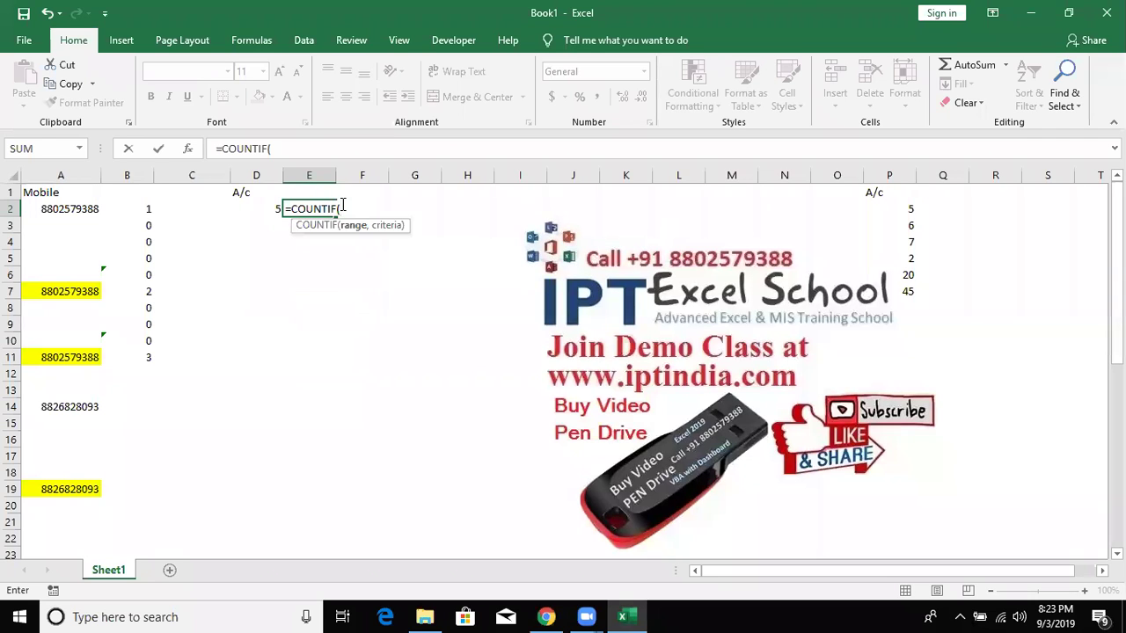
key(Left)
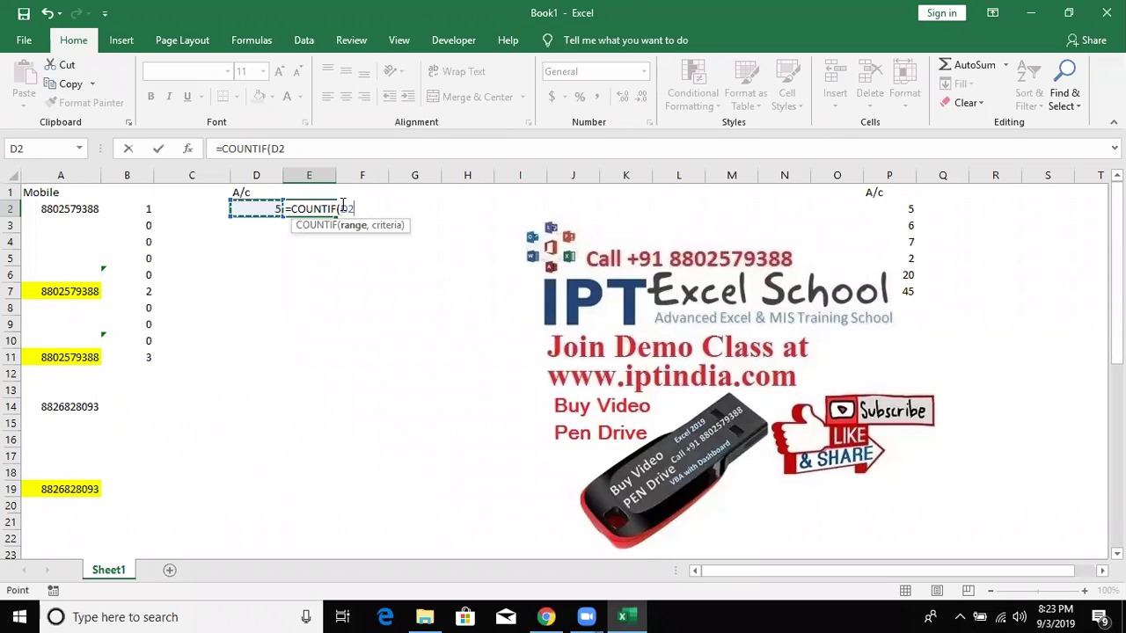
key(Right)
key(Right)
key(Right)
key(Right)
key(Right)
key(Right)
key(Right)
key(Right)
key(Right)
key(ctrl+space)
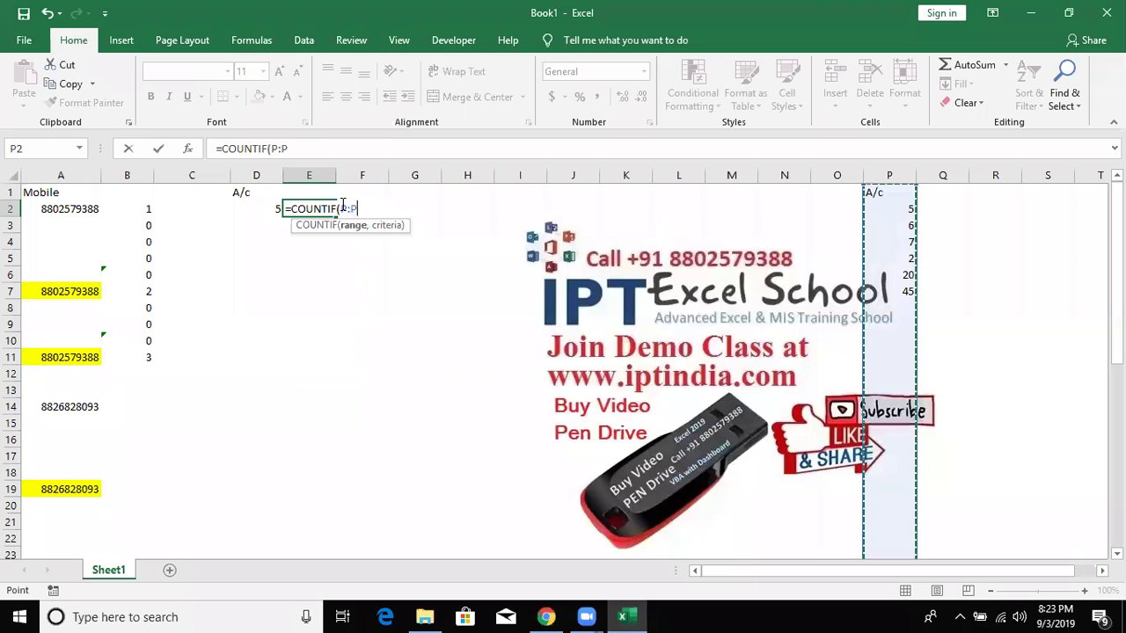
text(,)
key(Left)
key(Left)
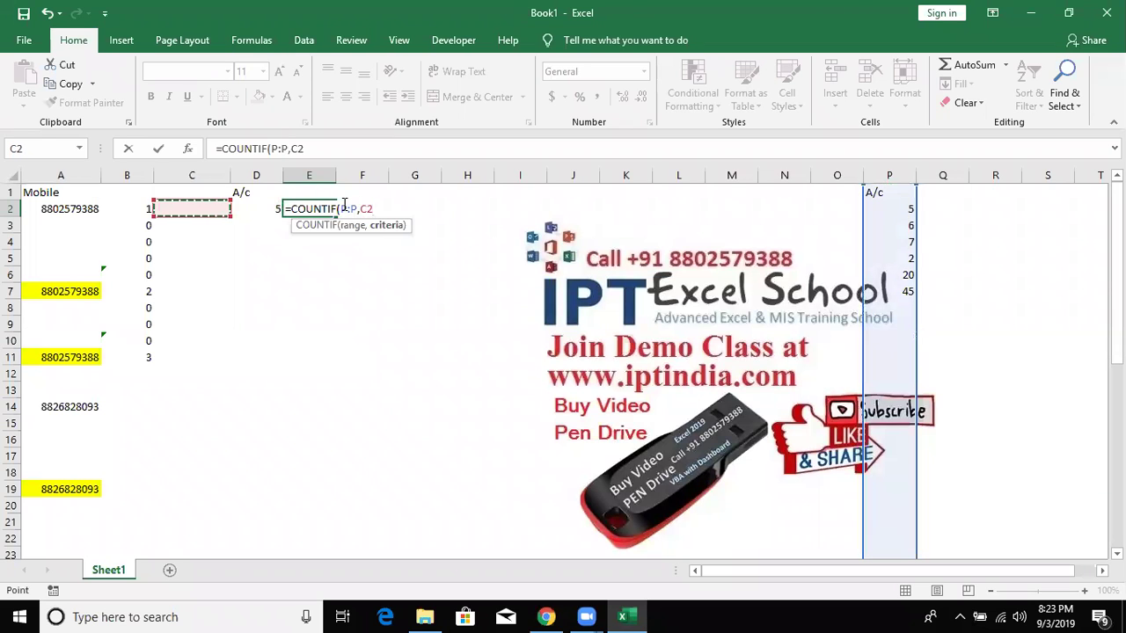
key(Right)
key(Return)
- Check E2's formula ranges and its result of 1 without changing it
key(Up)
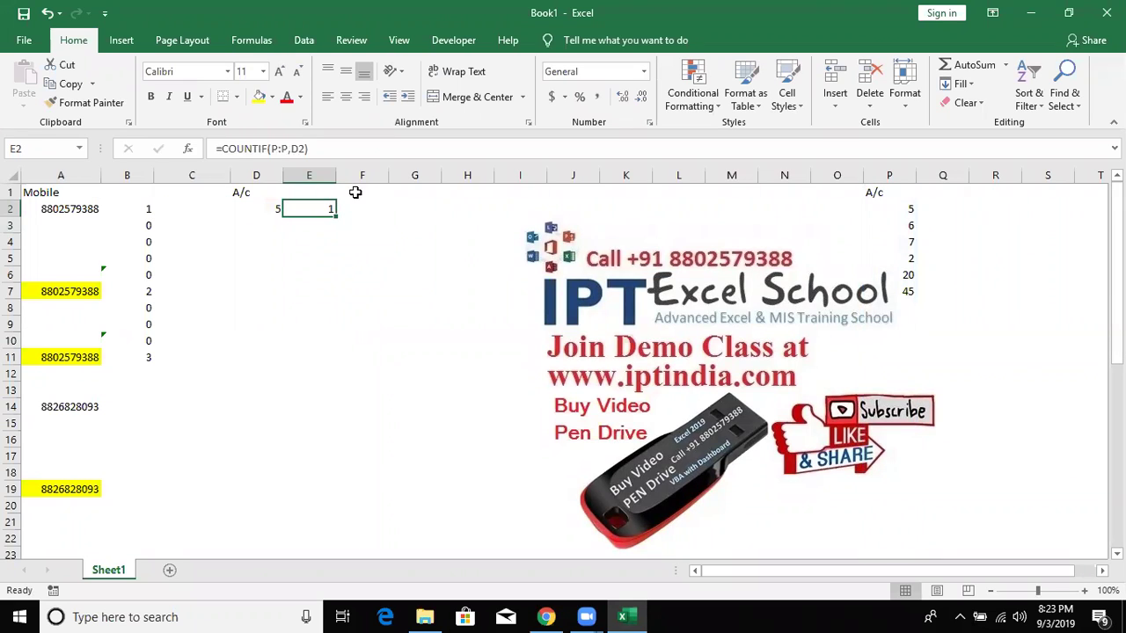
click(326, 151)
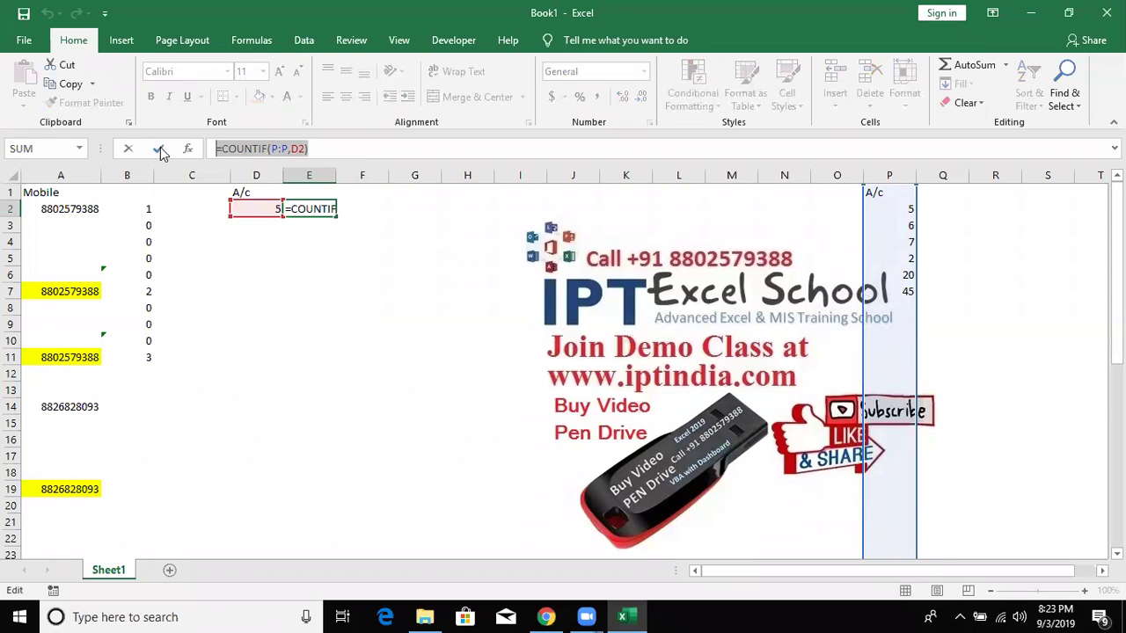
key(Escape)
click(253, 210)
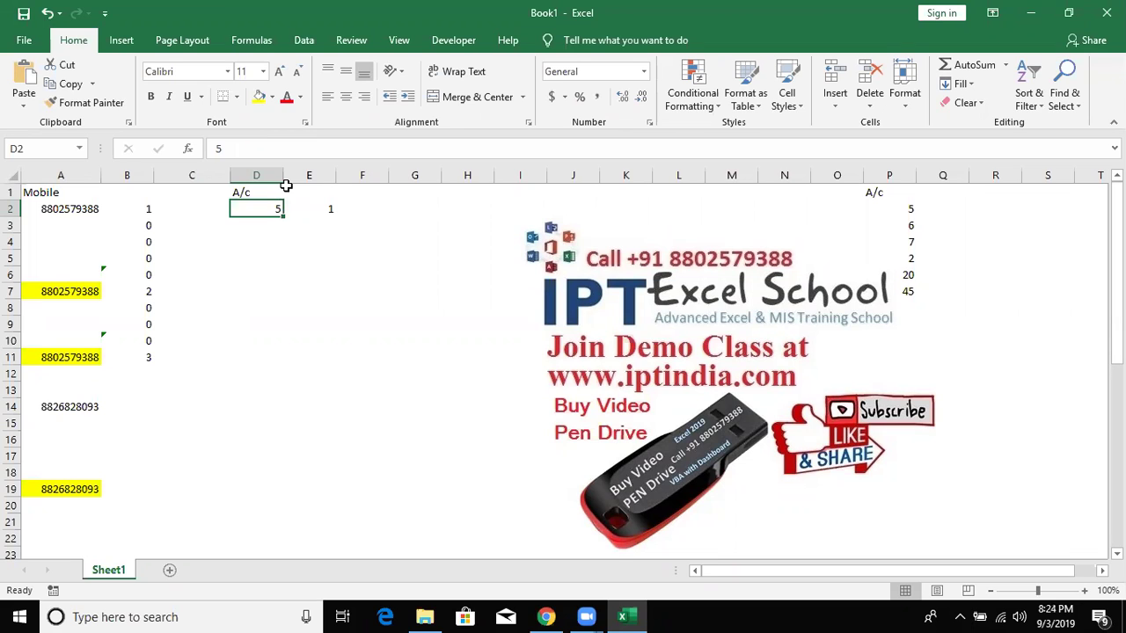
- Create a new formula-based conditional formatting rule =COUNTIF(P:P,D2)>=1 for D2
click(697, 109)
mouse_move(717, 133)
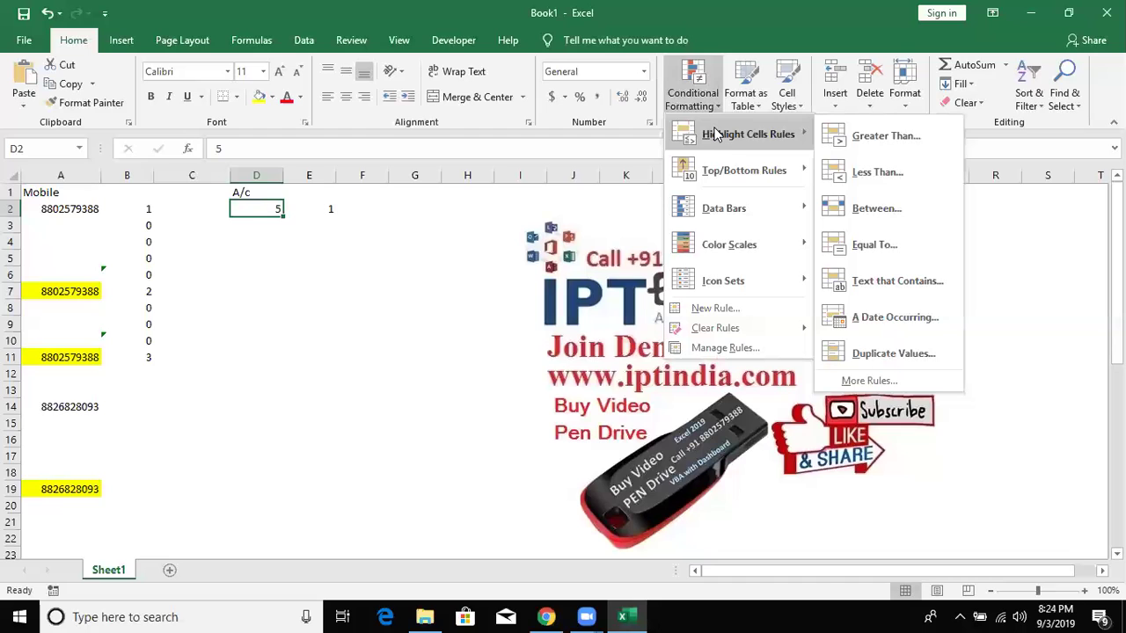
click(717, 308)
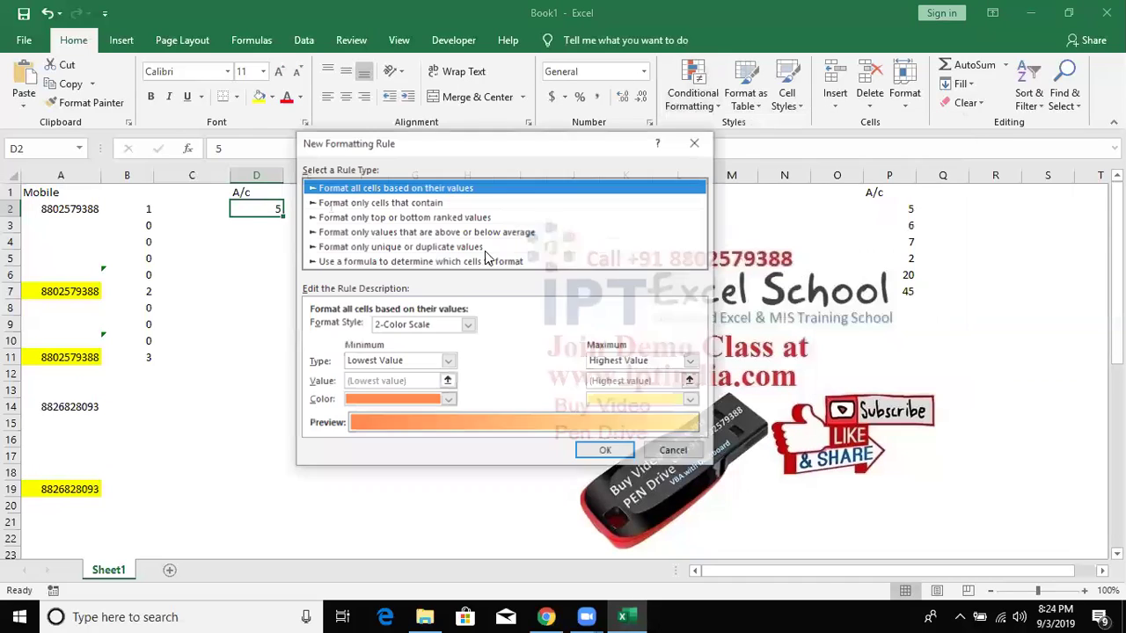
click(435, 262)
click(432, 329)
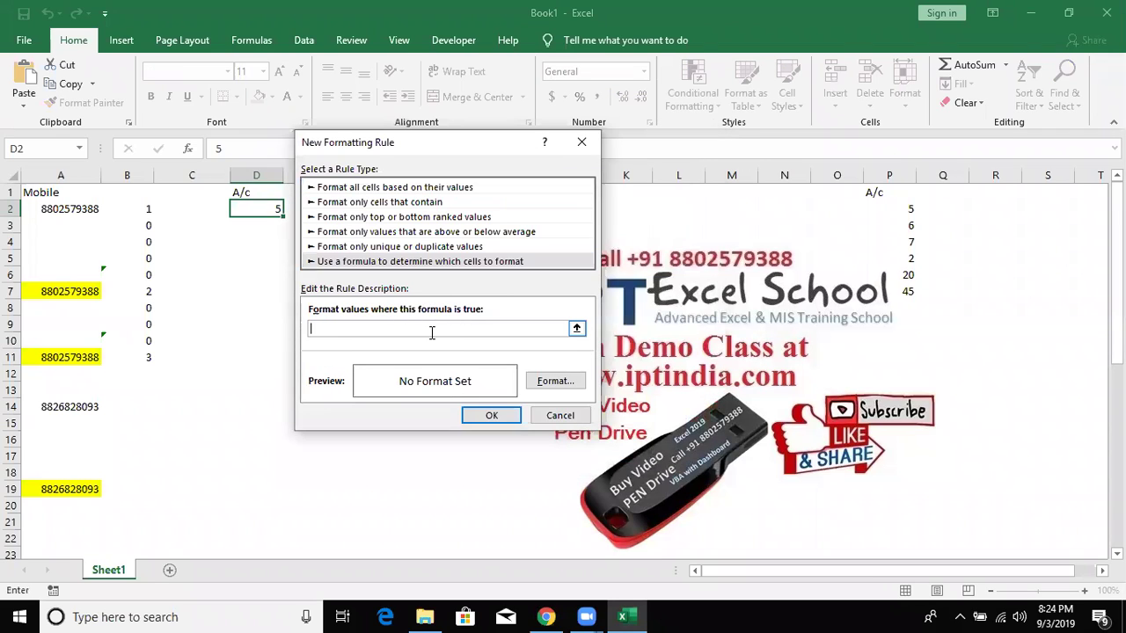
text(=)
text(=COUNTIF(P:P,D2))
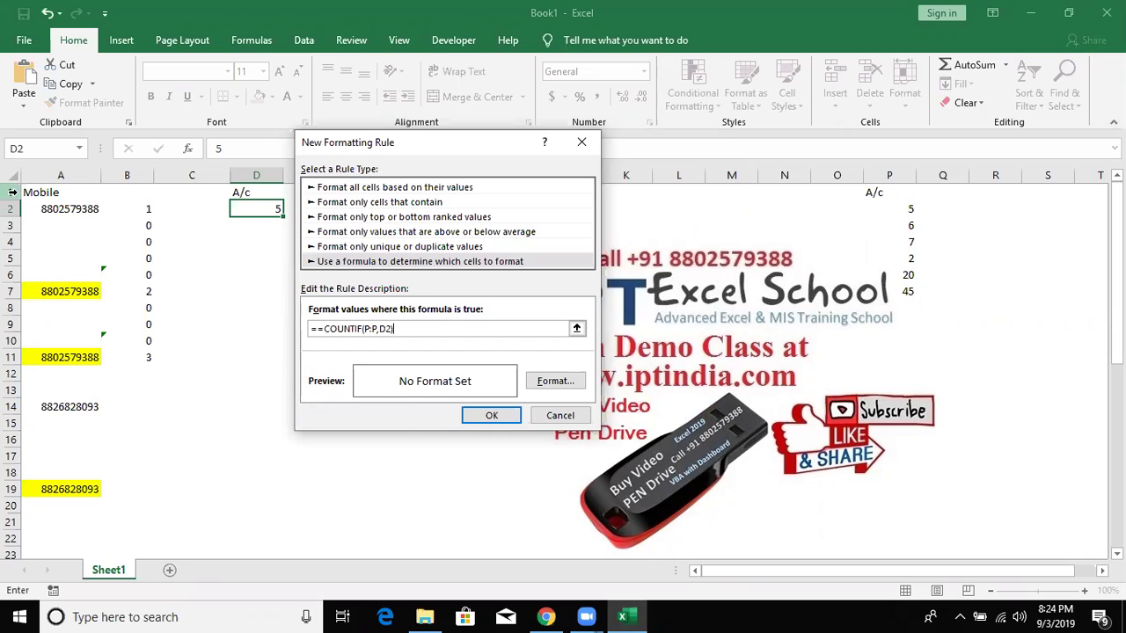
click(317, 329)
key(BackSpace)
click(462, 326)
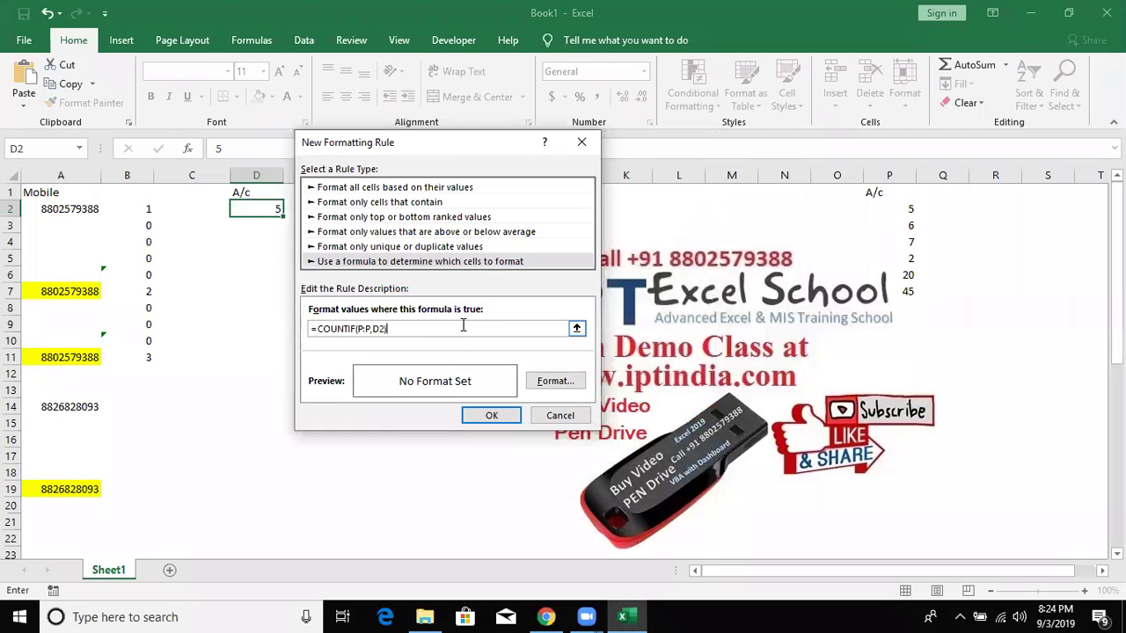
text(>=1)
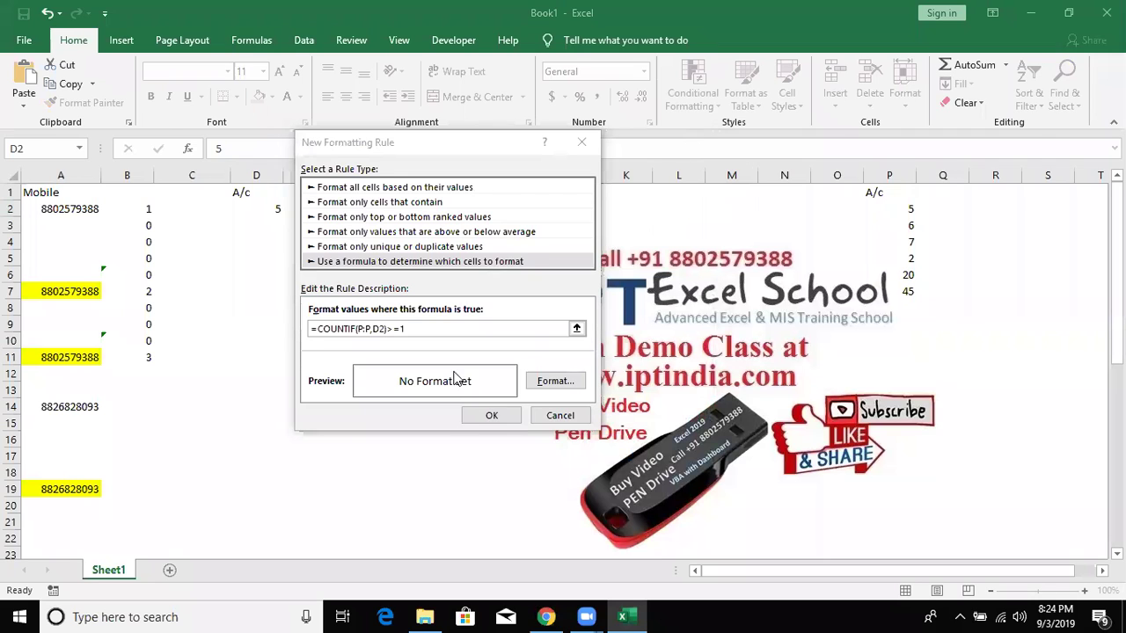
- Give the rule a red fill and apply it
click(556, 386)
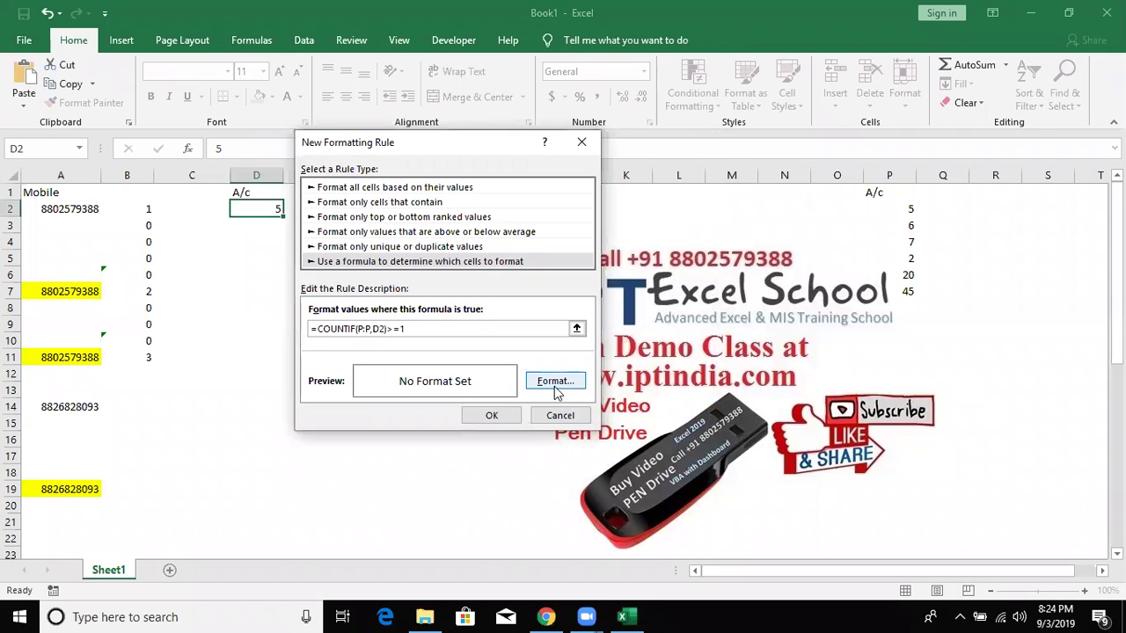
click(360, 259)
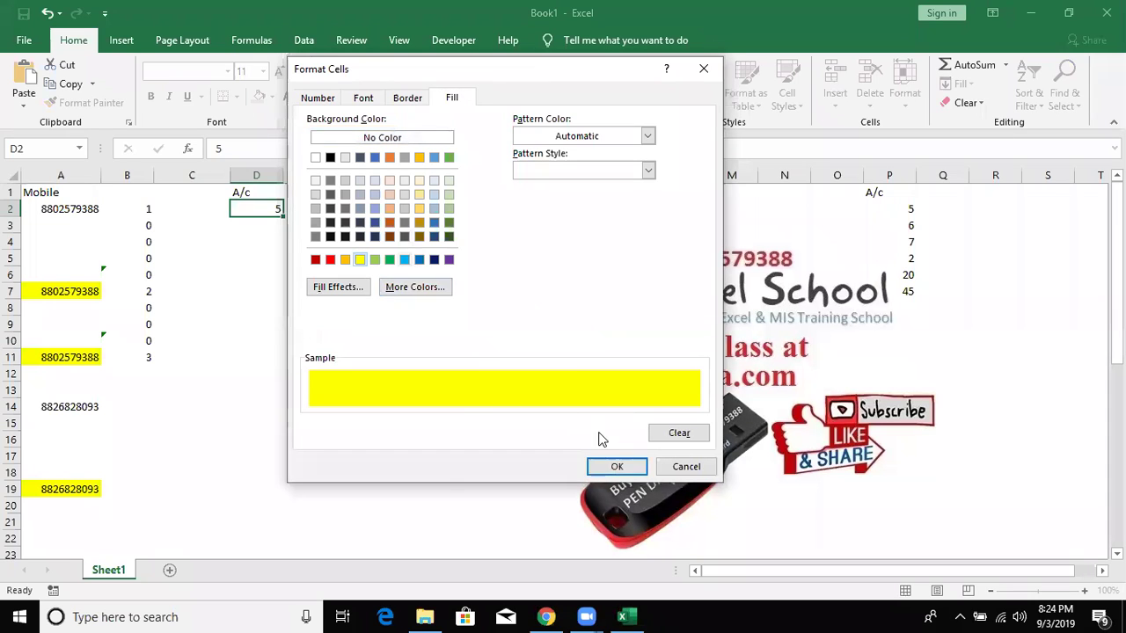
click(331, 259)
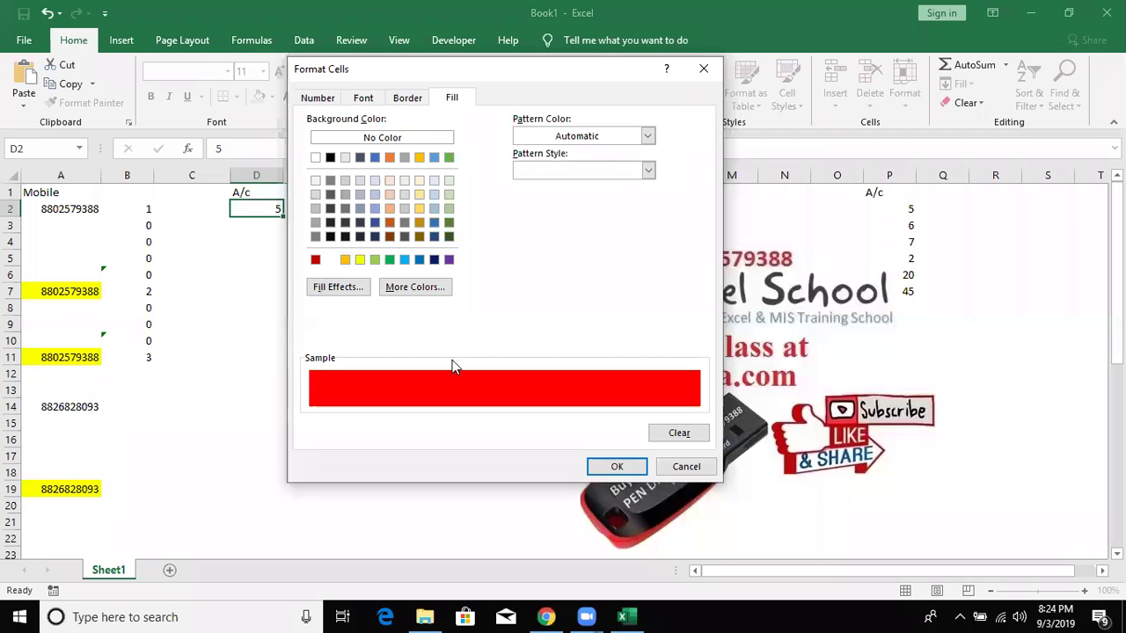
click(617, 467)
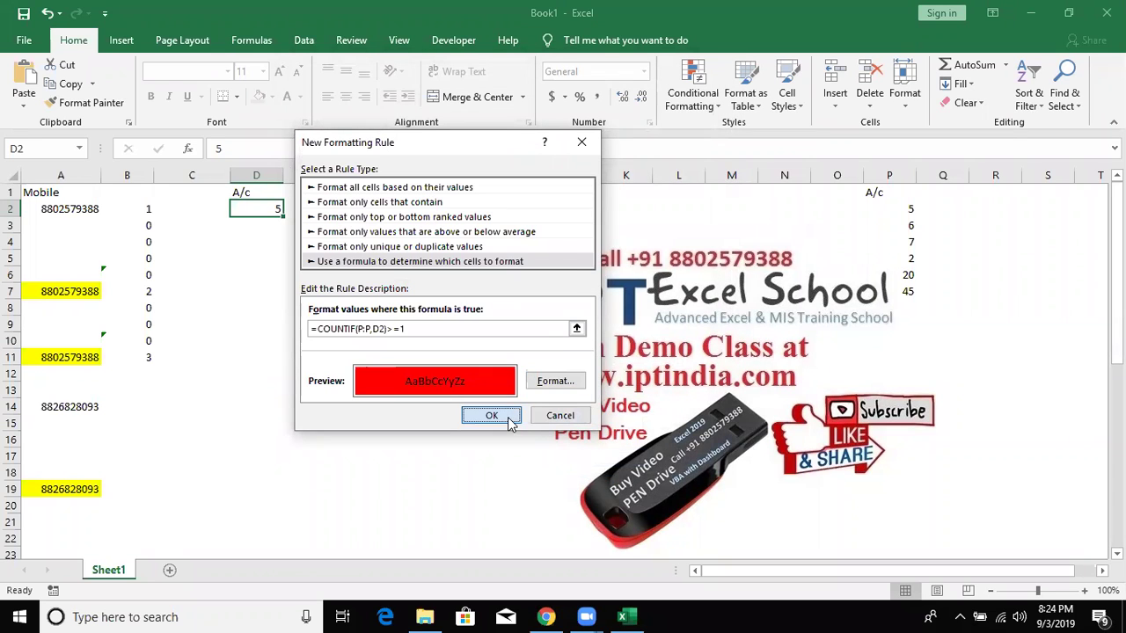
click(492, 415)
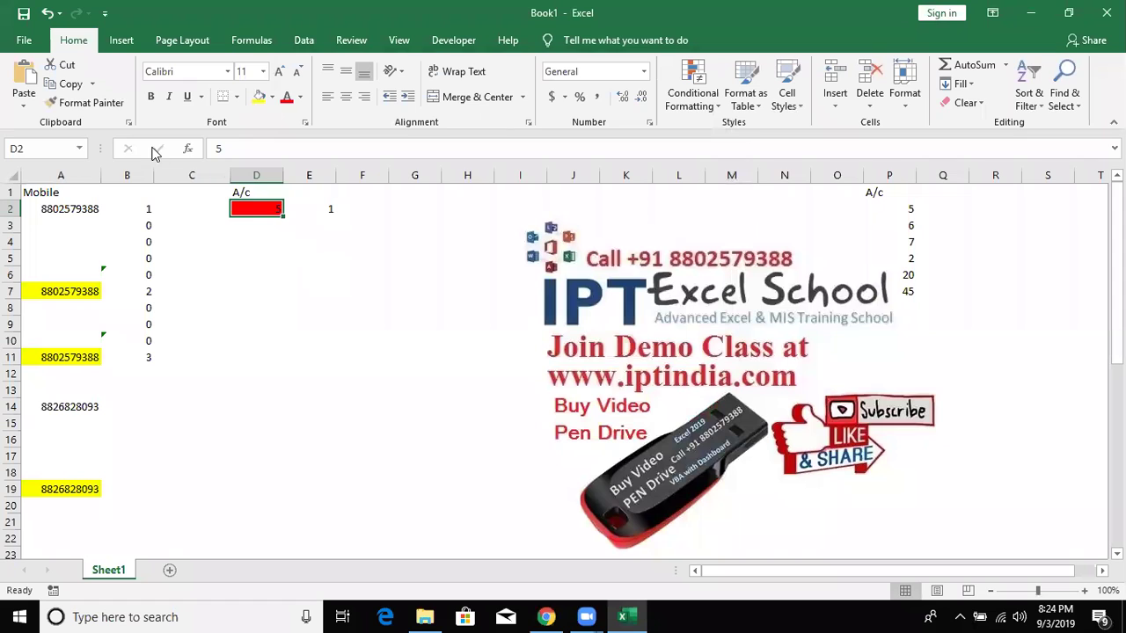
- Copy D2's red-highlight formatting onto D2:D20 with Format Painter and enter 3 in D3
click(92, 103)
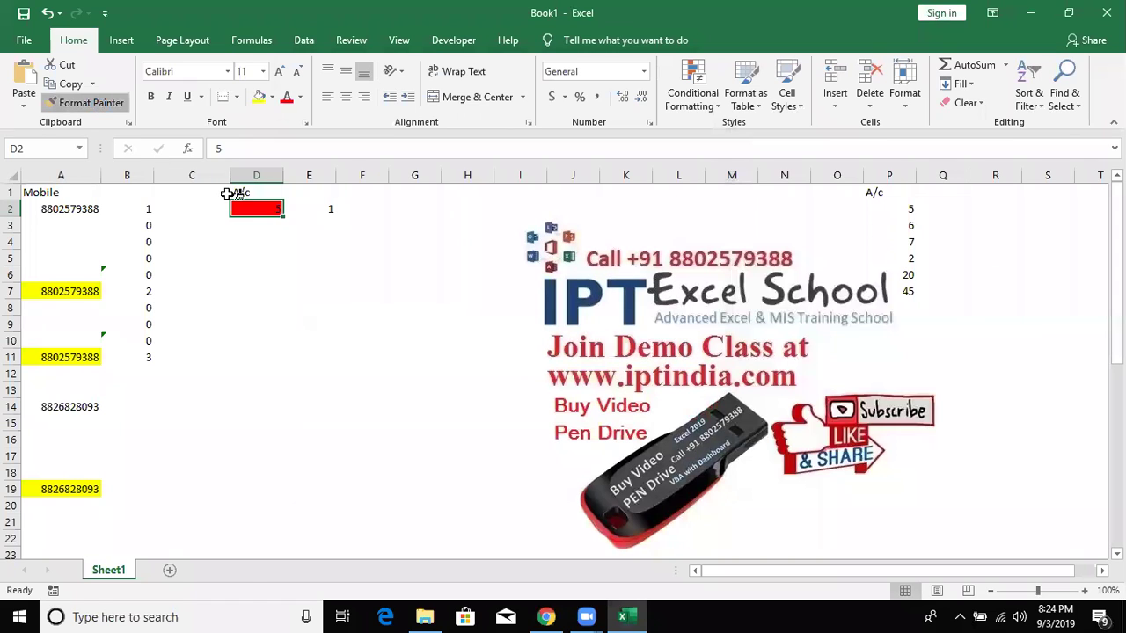
drag(264, 209, 273, 510)
click(262, 226)
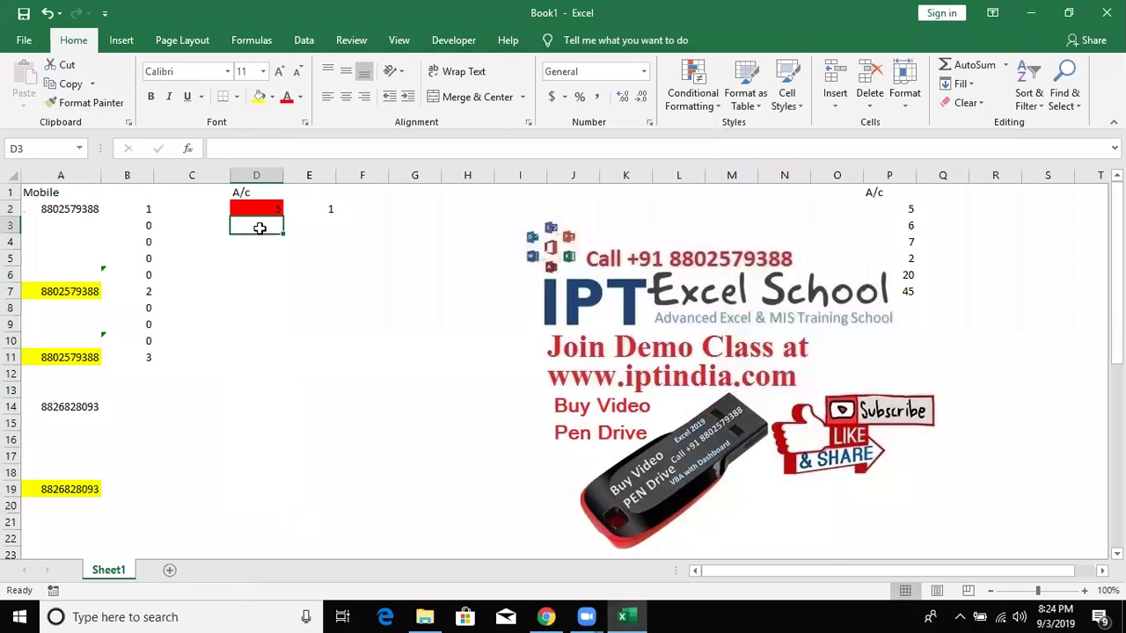
text(3)
key(Return)
- Enter A/c numbers 6, 7, 10, 15 and 45 into D4:D8
text(5)
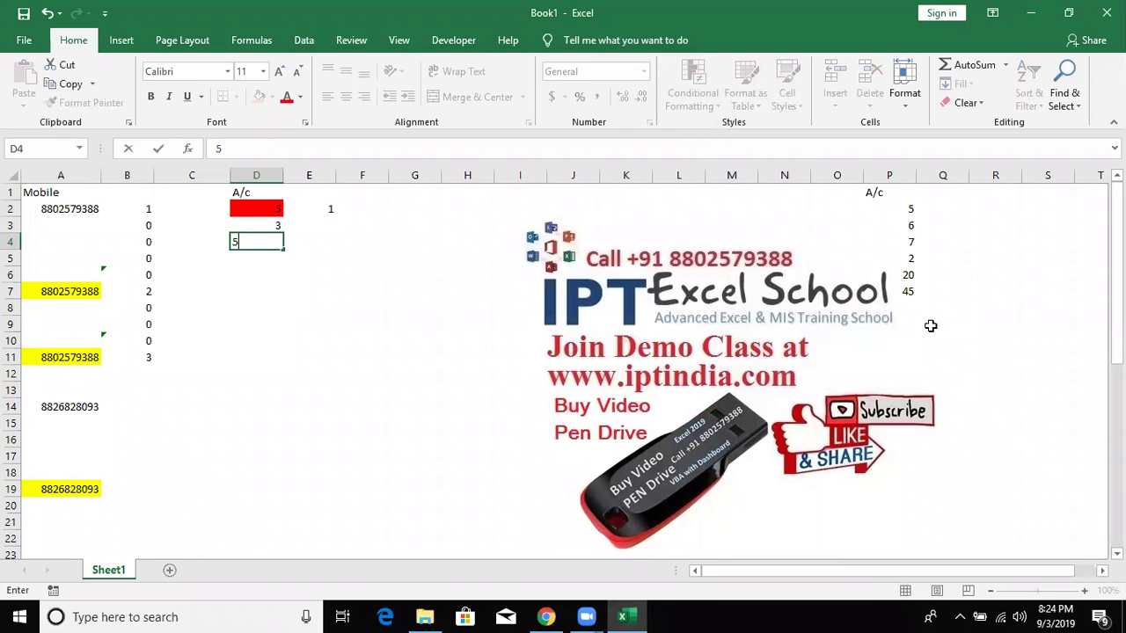
key(Escape)
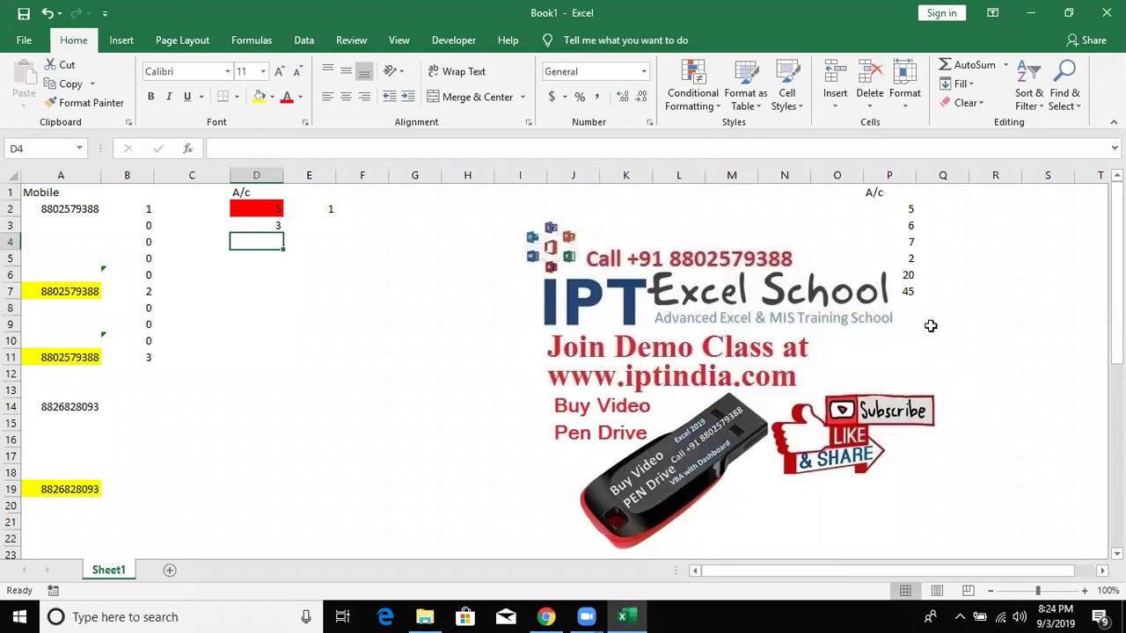
text(6)
key(Return)
text(7)
key(Return)
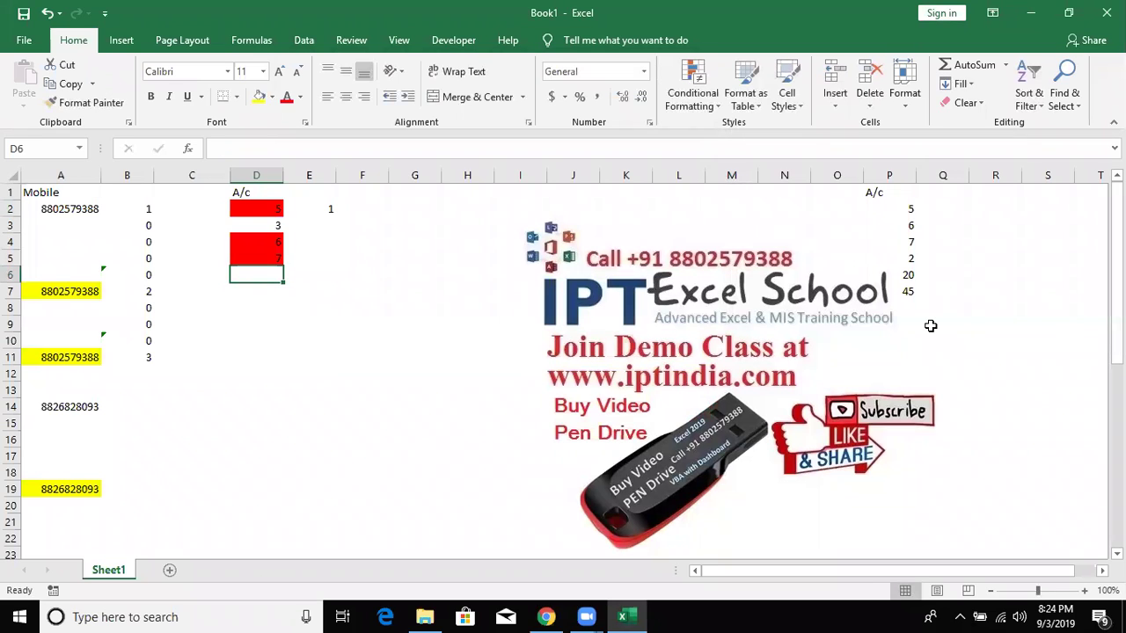
text(10)
key(Return)
text(15)
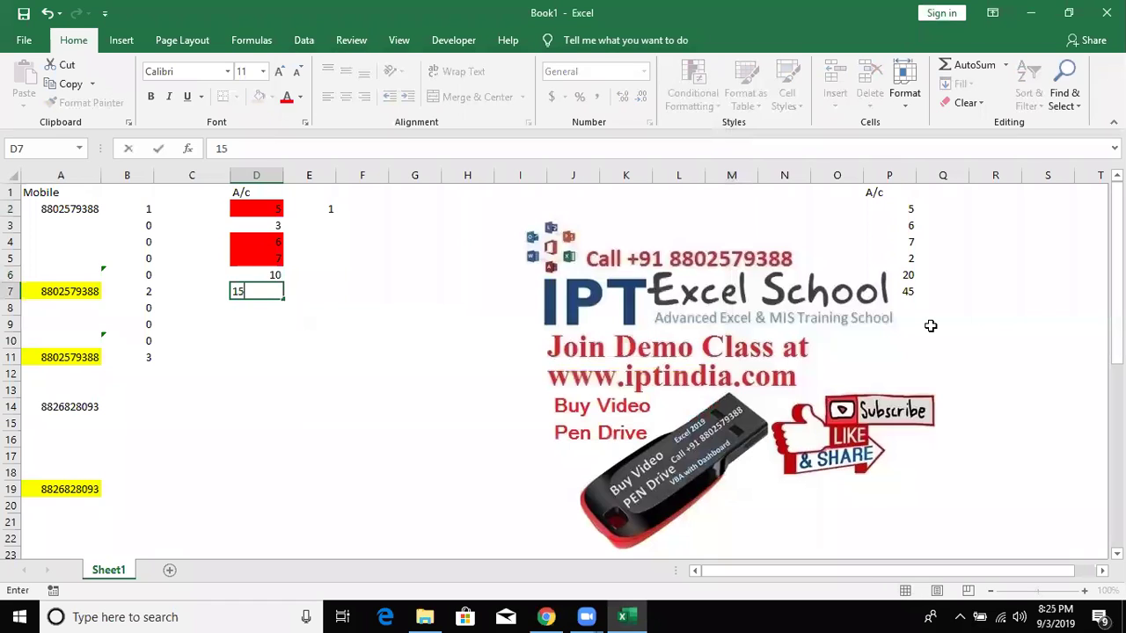
key(Return)
text(475)
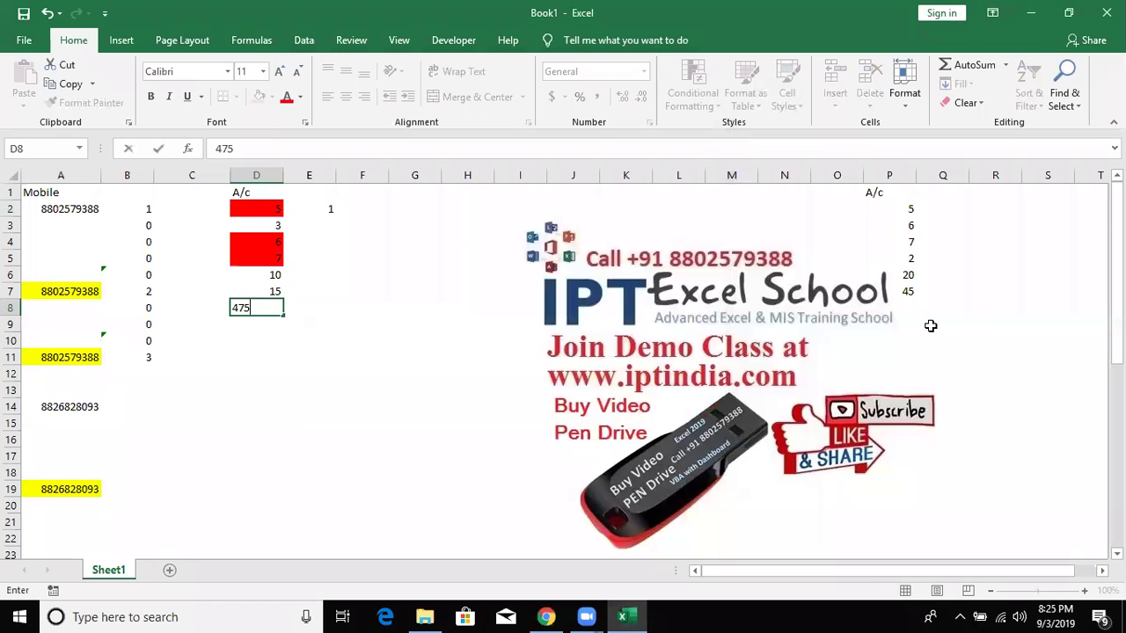
key(BackSpace)
key(BackSpace)
text(5)
key(Return)
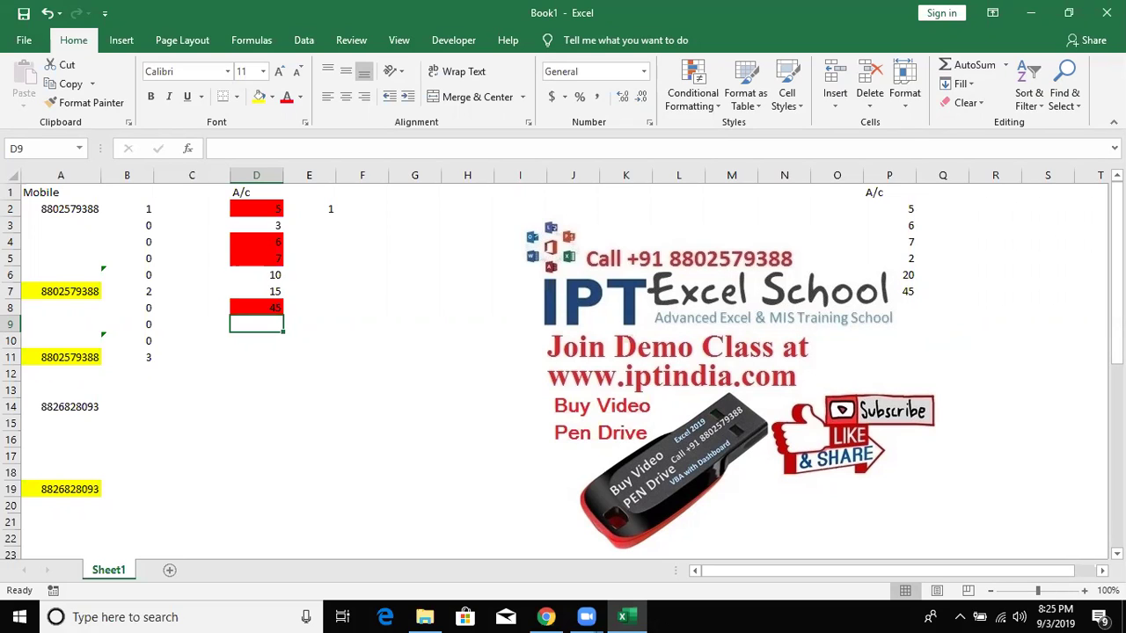
click(425, 189)
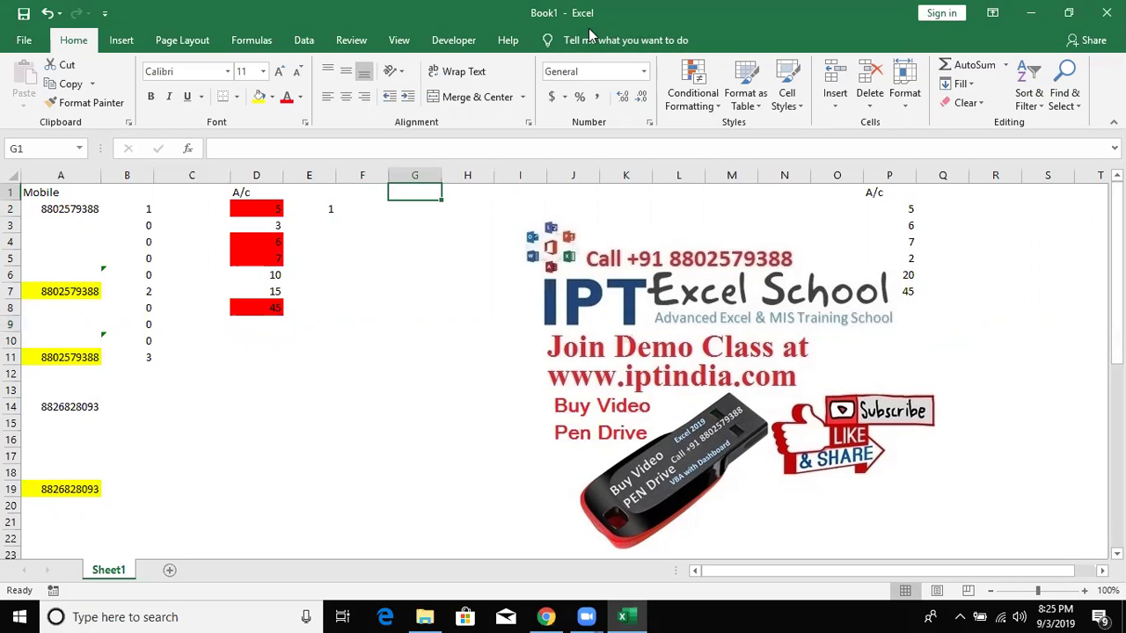